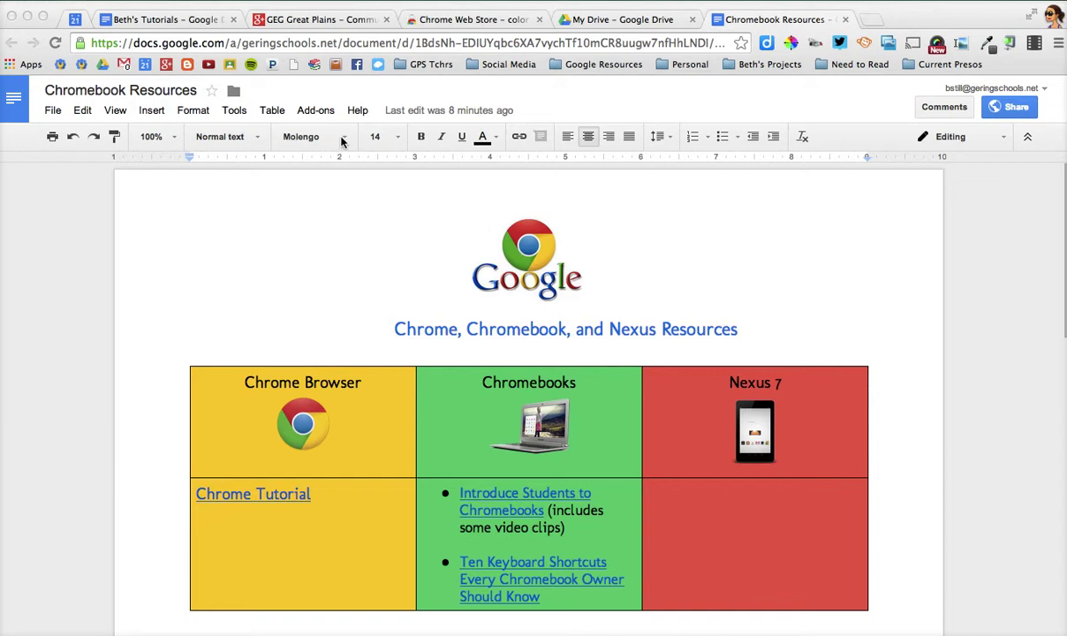
Find Rock Salt in the More fonts catalogue and tick it to add it to My fonts
left_click(345, 136)
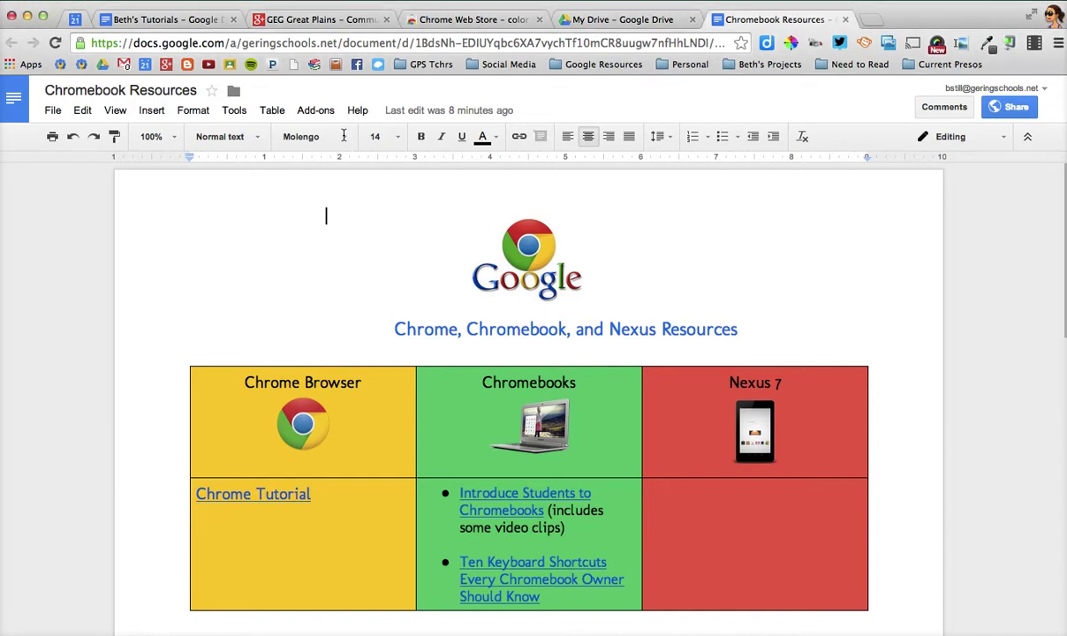
left_click(344, 137)
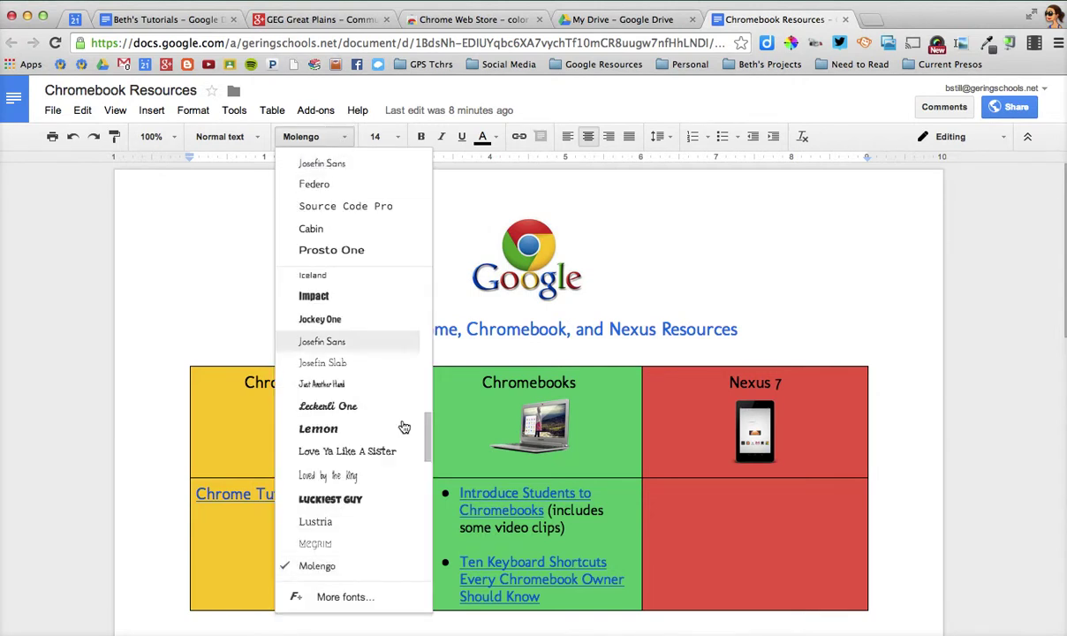
left_click(428, 437)
left_click_drag(428, 437, 426, 505)
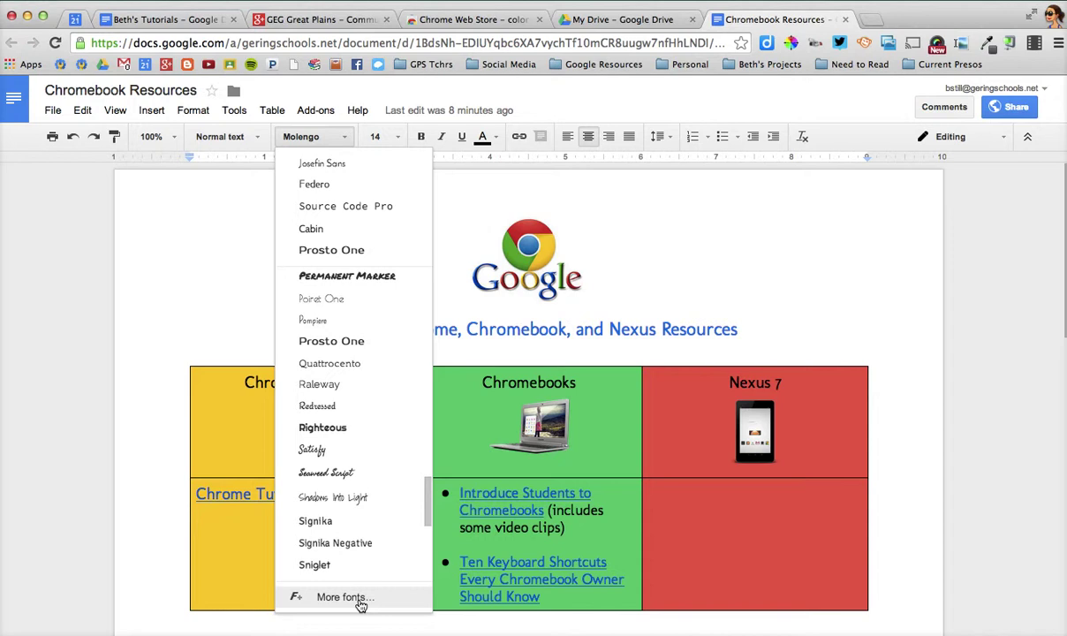
left_click(359, 602)
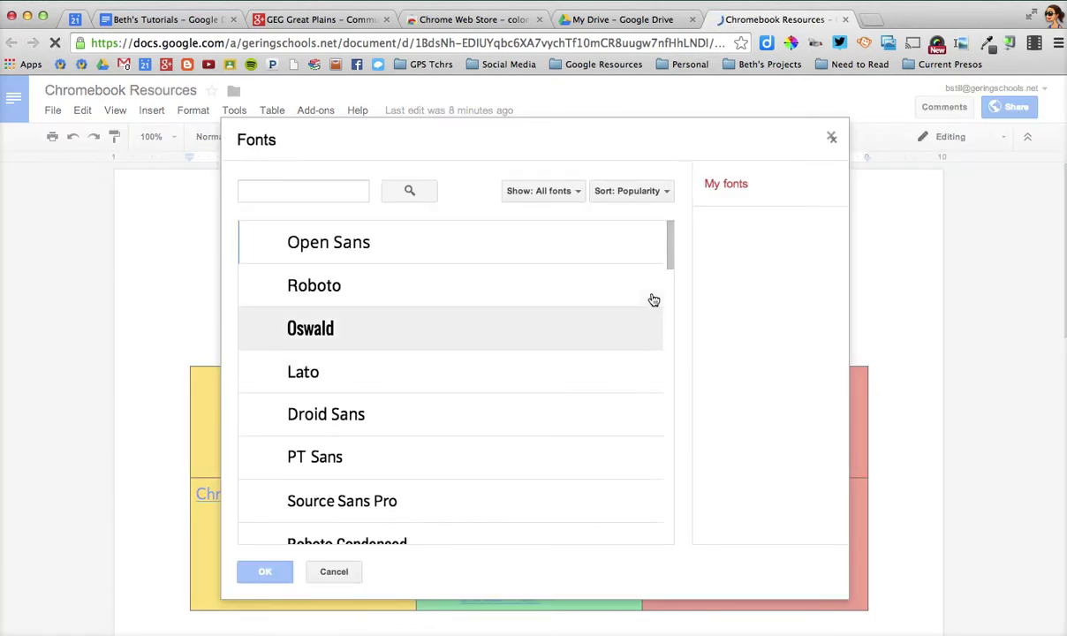
left_click(306, 191)
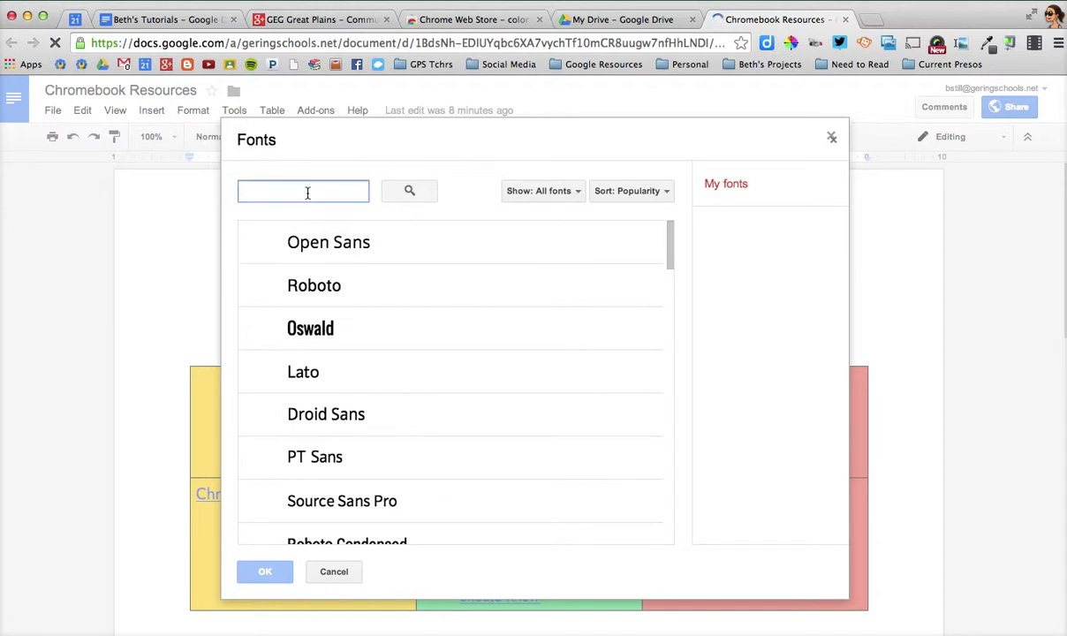
left_click_drag(671, 245, 657, 372)
left_click(669, 371)
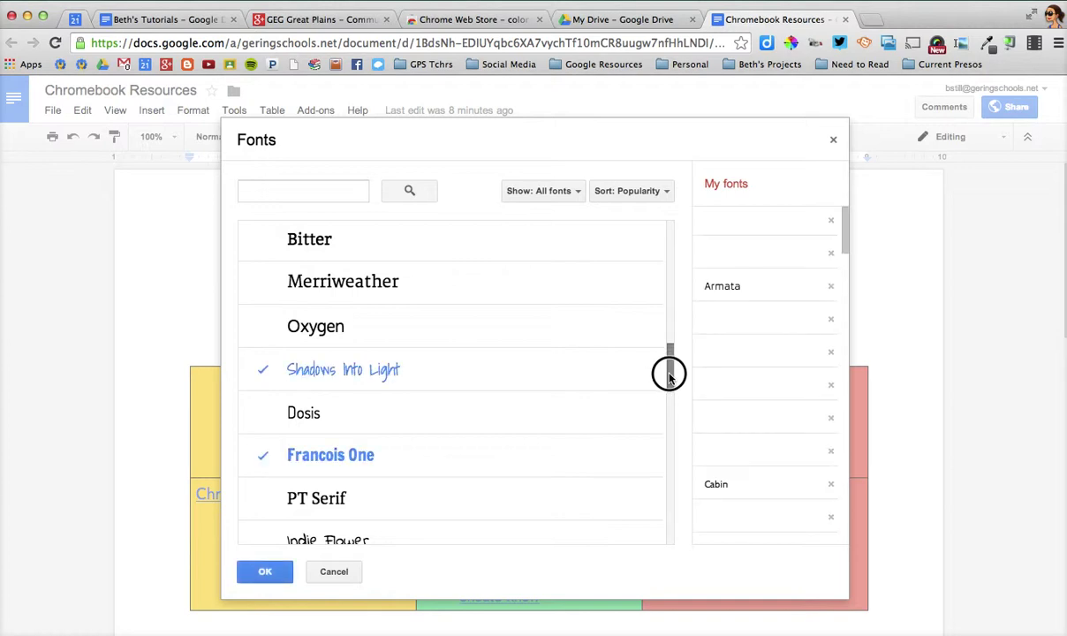
left_click_drag(669, 370, 671, 383)
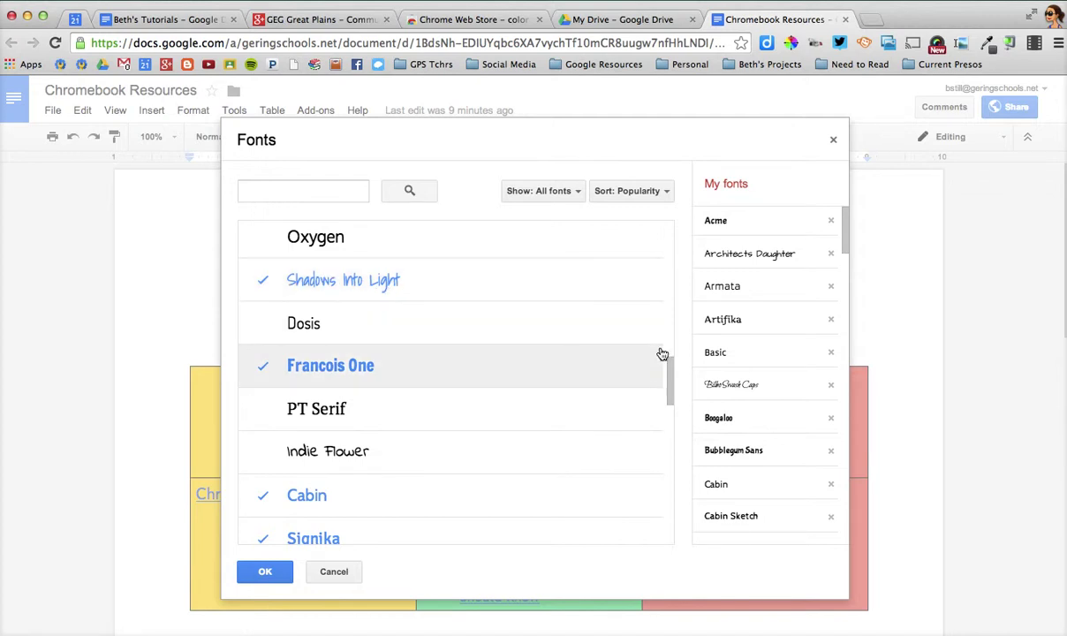
left_click_drag(670, 365, 661, 494)
left_click_drag(669, 365, 670, 477)
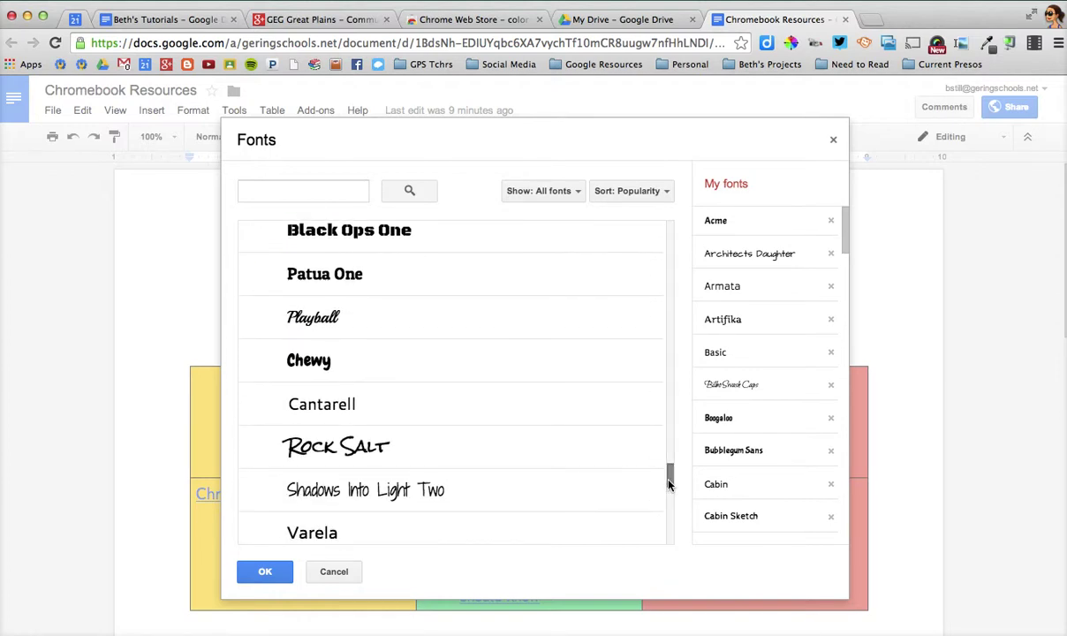
left_click(314, 457)
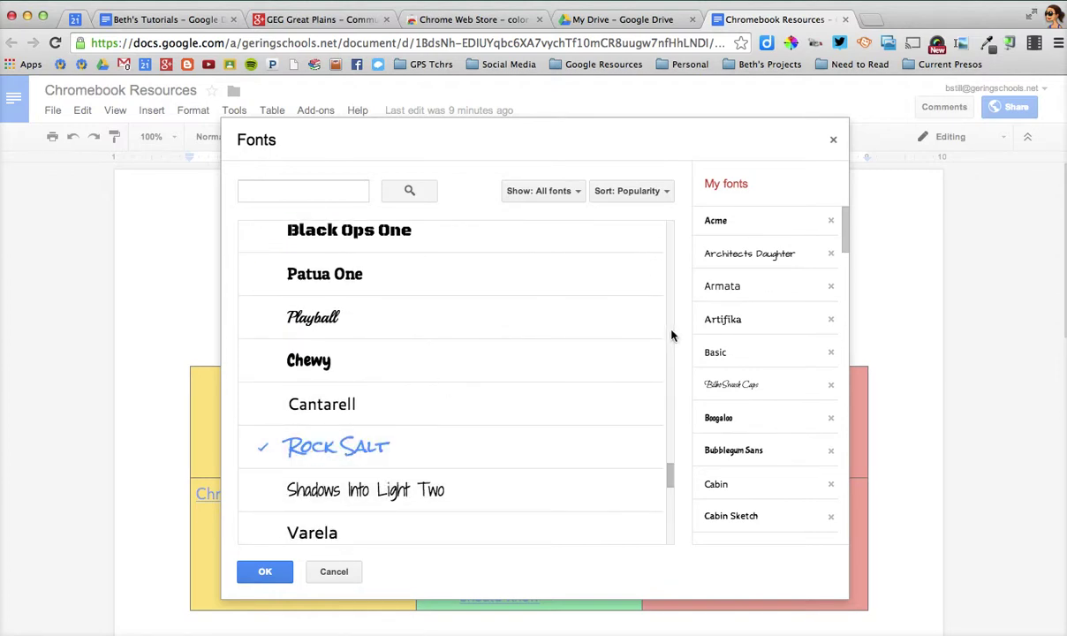
Confirm the Fonts dialog and check that Rock Salt now appears in the font list
left_click(274, 576)
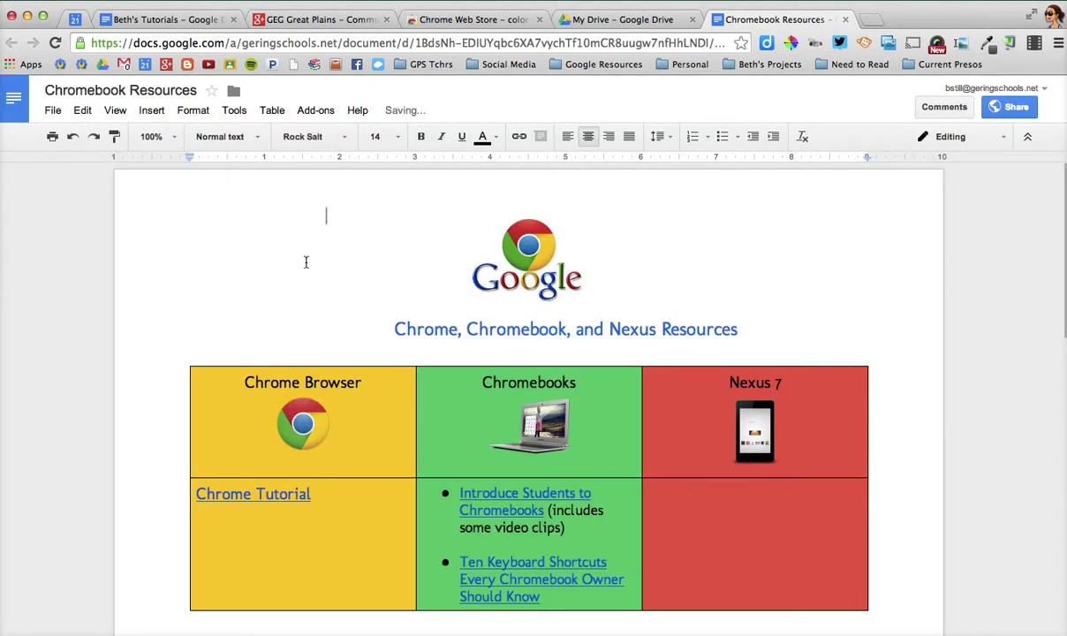
left_click(309, 137)
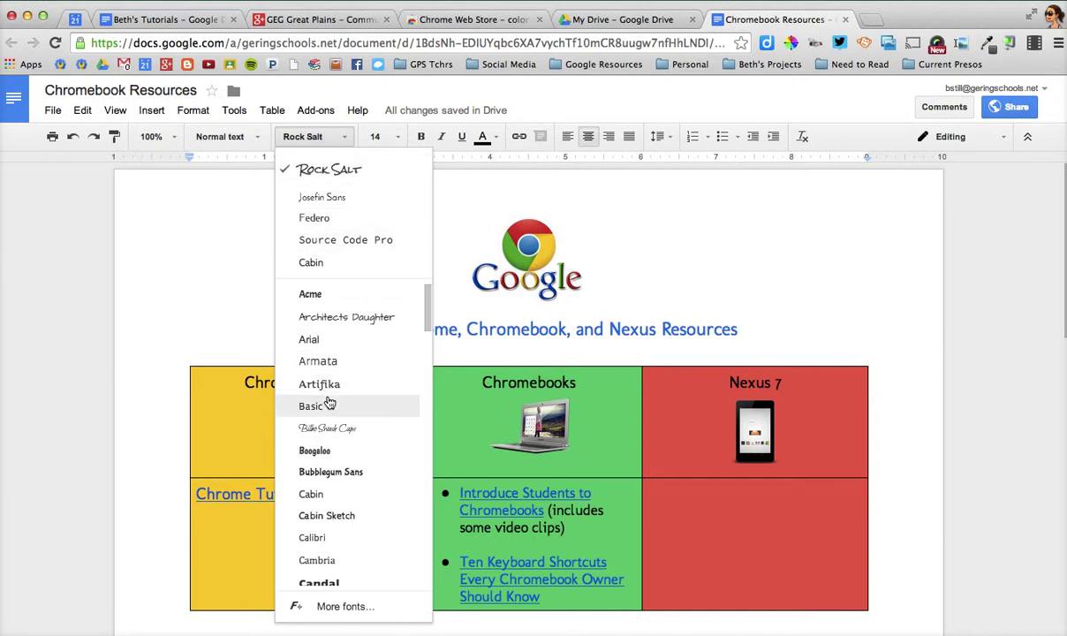
mouse_move(428, 302)
left_mouse_down()
mouse_move(424, 552)
mouse_move(429, 287)
left_mouse_up()
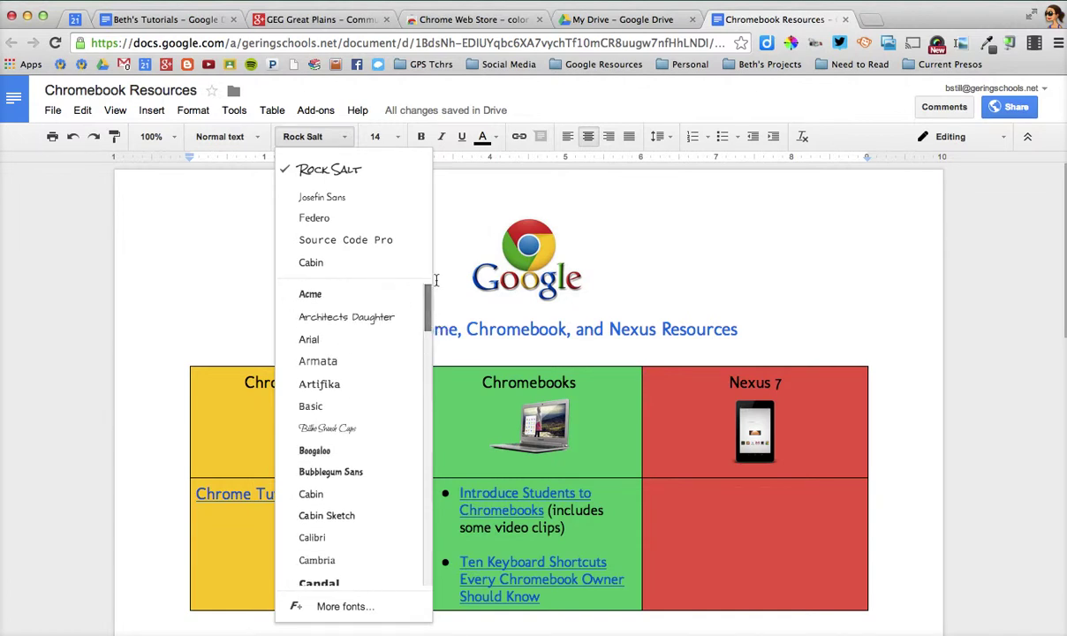
left_click(456, 234)
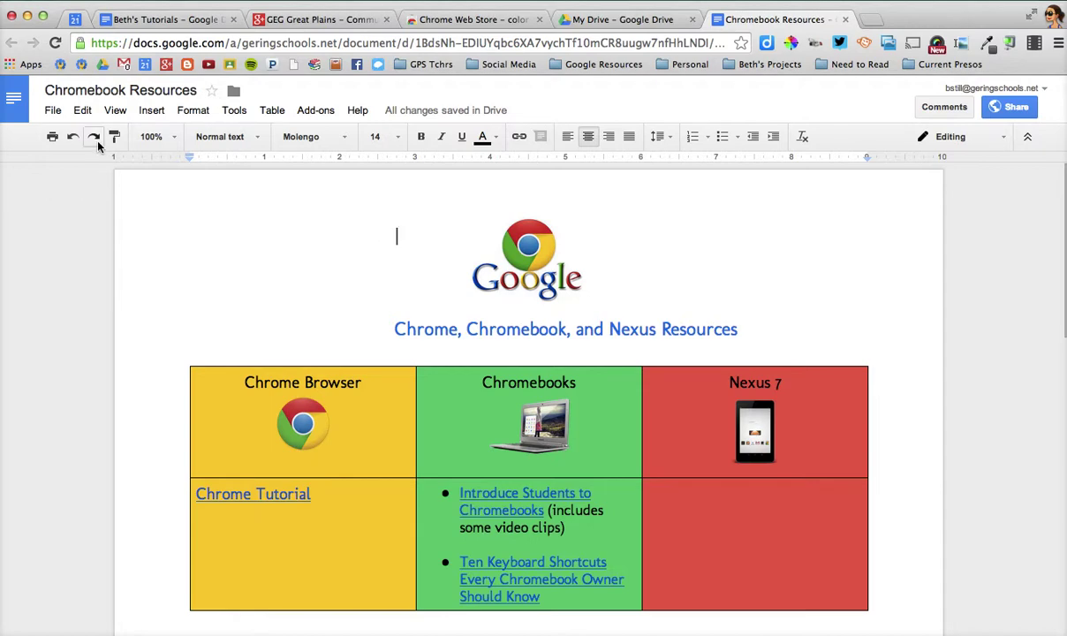
Set the page color to light cornflower blue 3 in File > Page setup
left_click(53, 111)
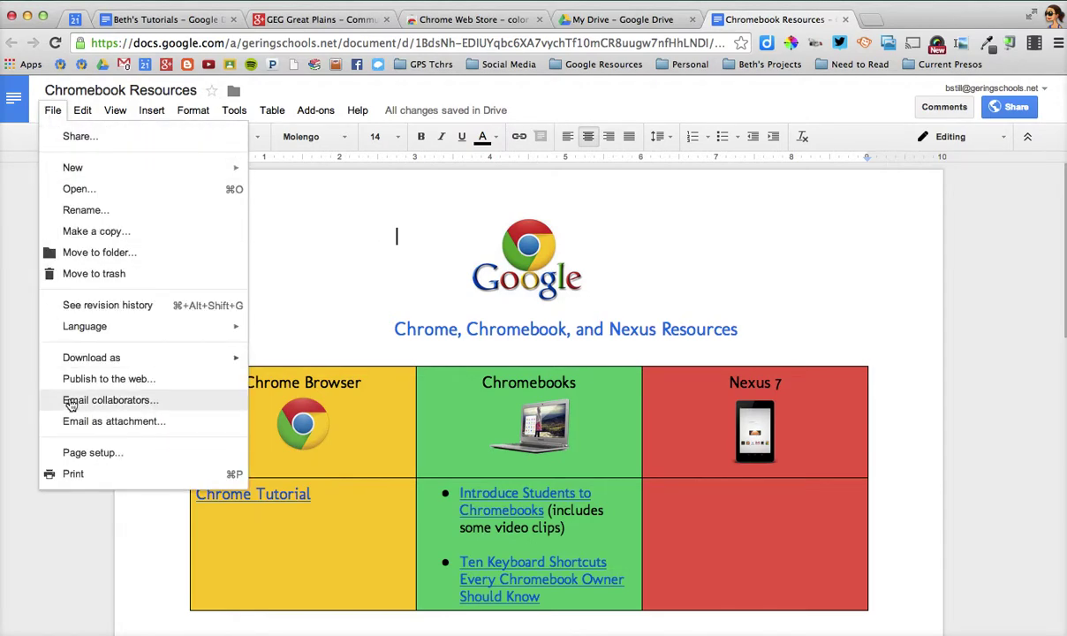
left_click(81, 454)
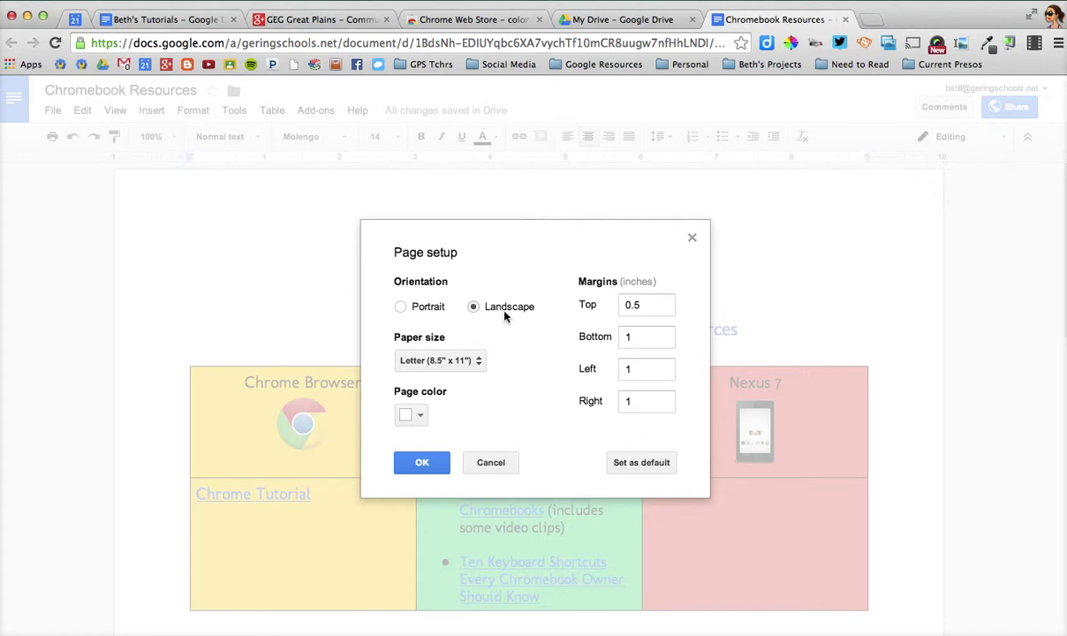
left_click(421, 416)
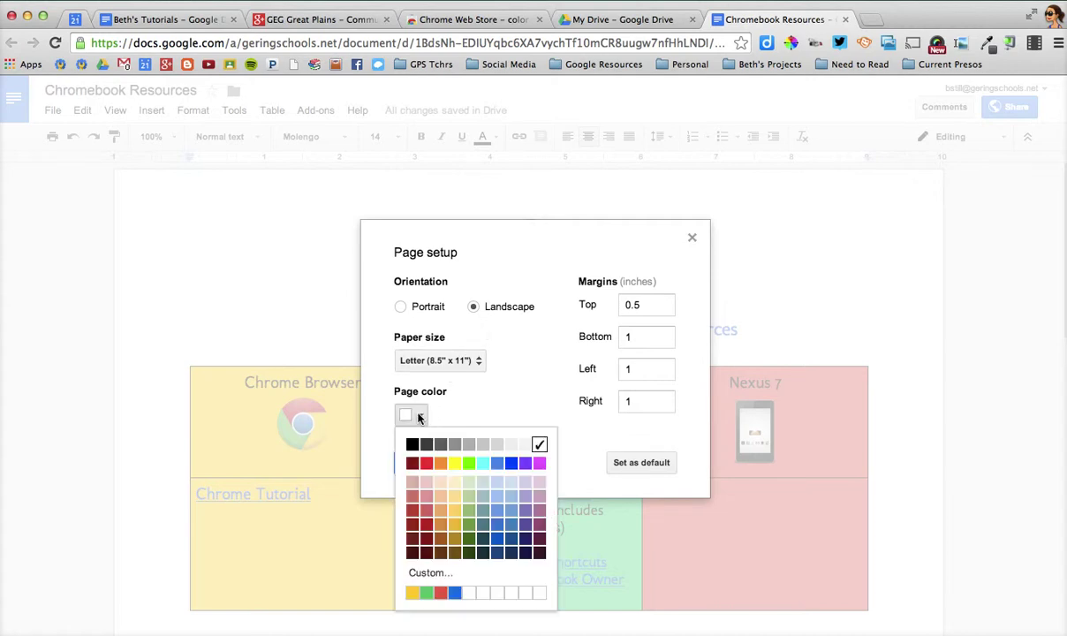
left_click(503, 484)
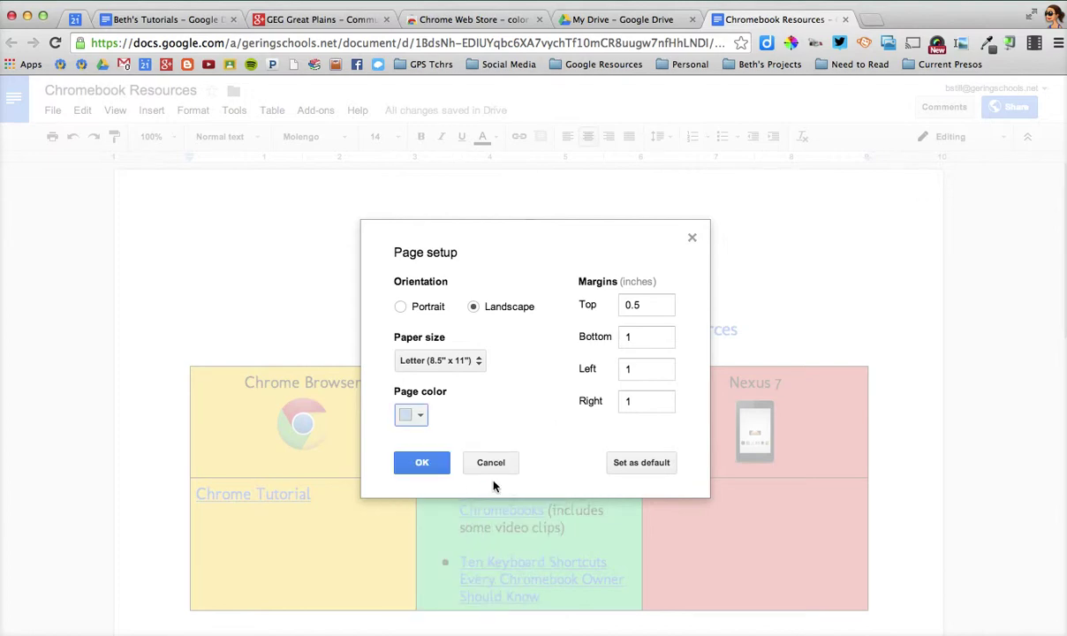
left_click(428, 464)
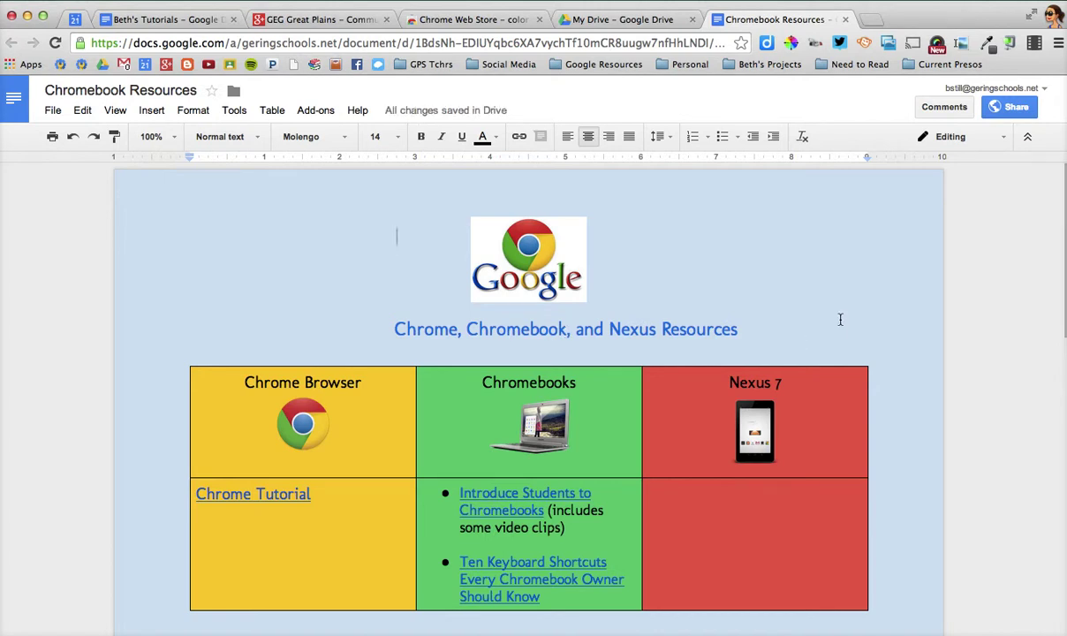
scroll(839, 318, "down", 5)
scroll(840, 318, "down", 3)
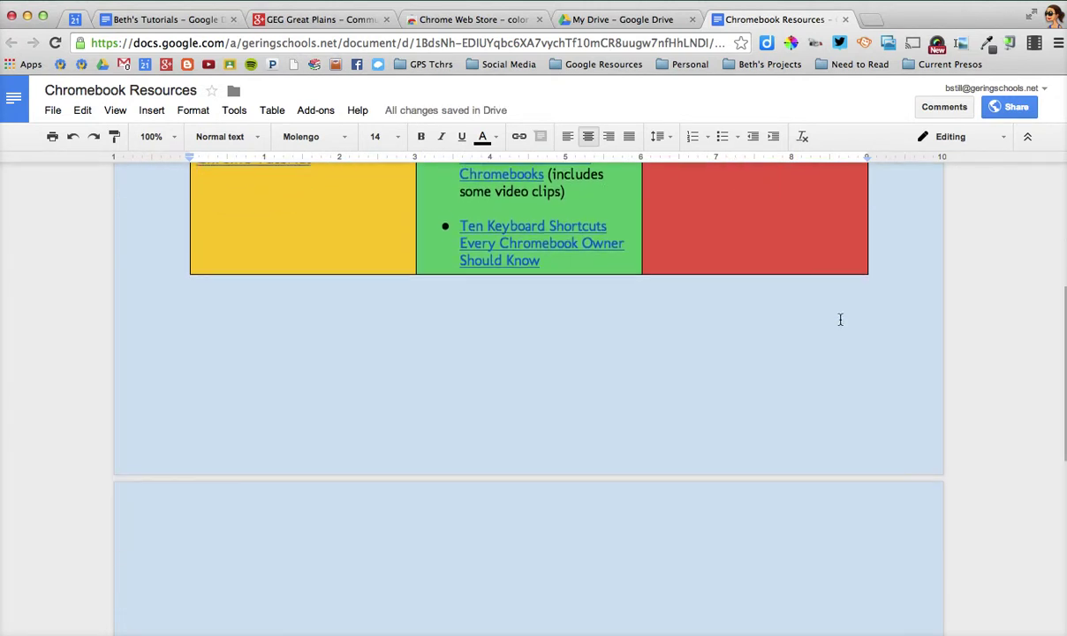
scroll(840, 319, "up", 8)
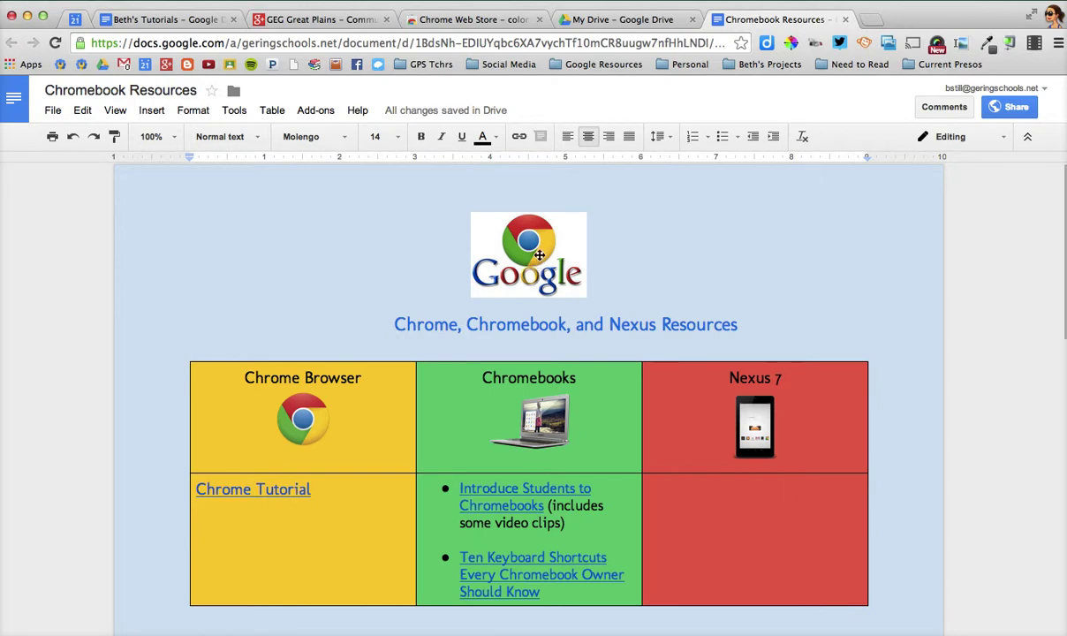
Search the Chrome Web Store for 'color picker', browse the results, then return to Beth's Tutorials
left_click(474, 21)
left_click(167, 129)
type("color ")
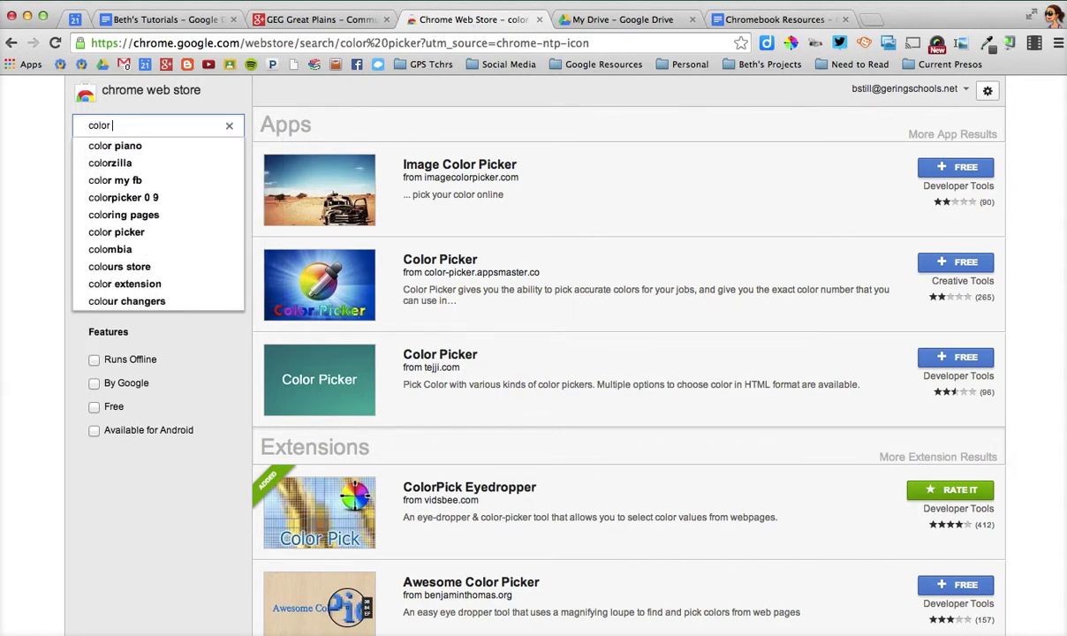
type("picker")
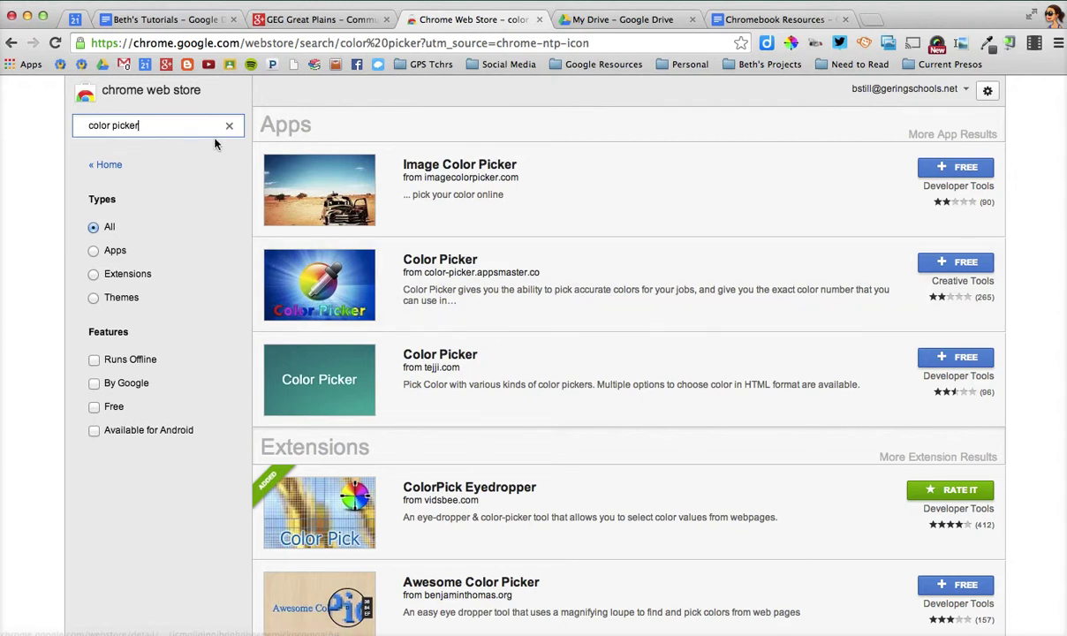
scroll(545, 492, "down", 2)
scroll(545, 493, "up", 2)
scroll(545, 492, "down", 3)
scroll(545, 493, "down", 1)
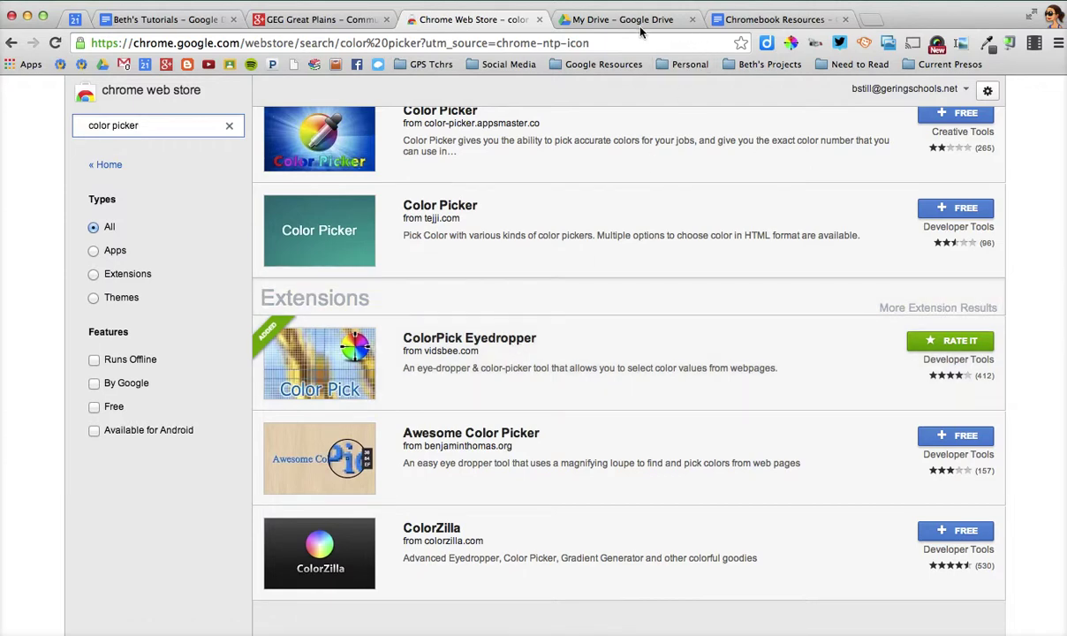
left_click(151, 20)
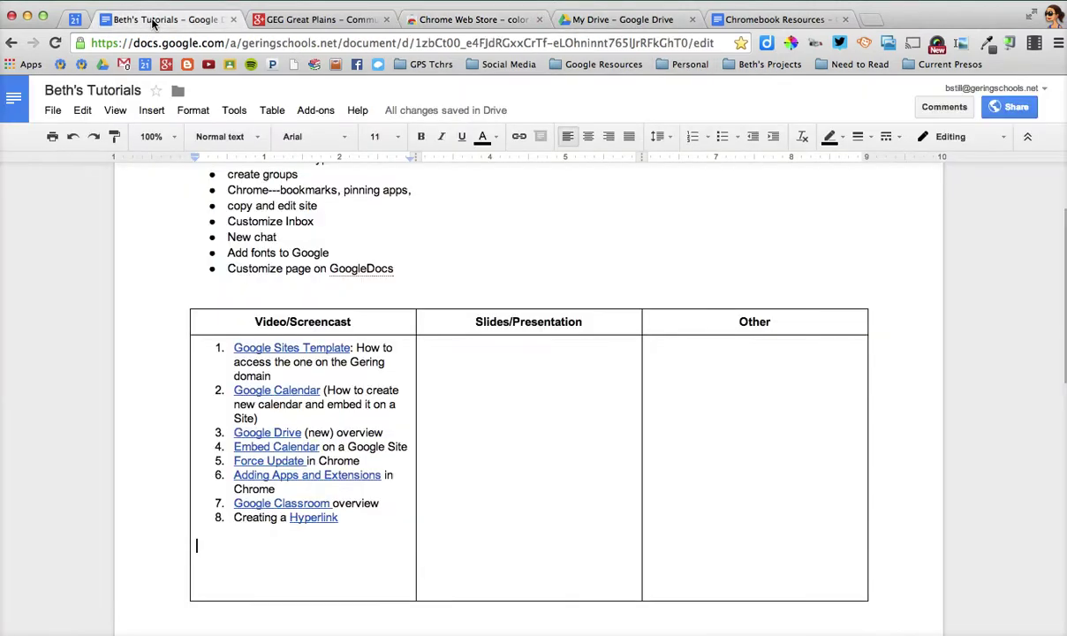
Sample the Chrome logo's red with the Color Picker extension, reading hex EE3928
left_click(747, 22)
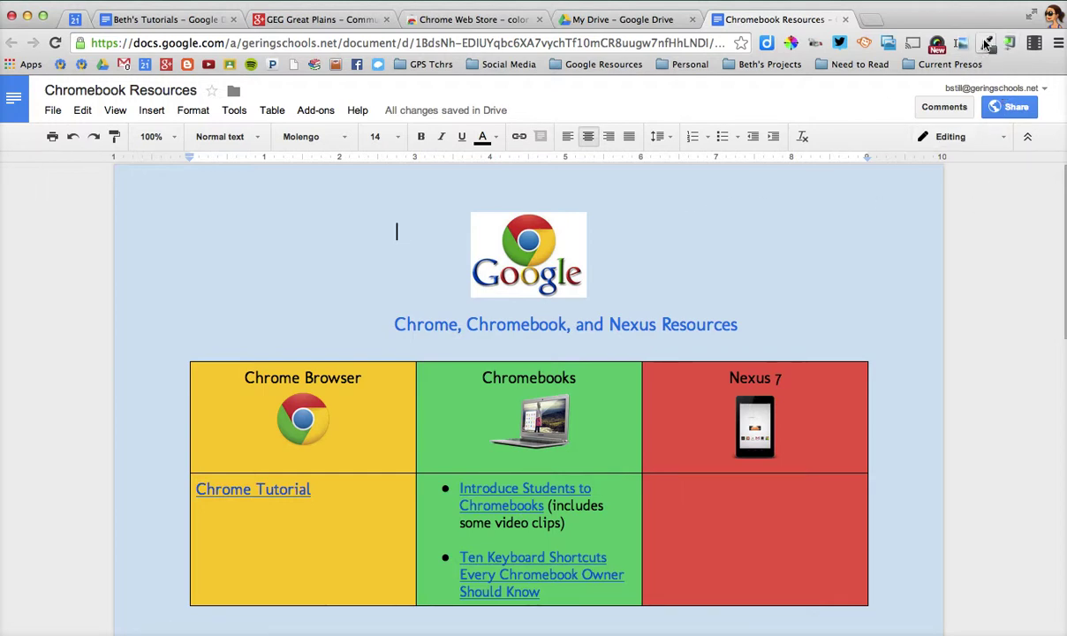
left_click(792, 43)
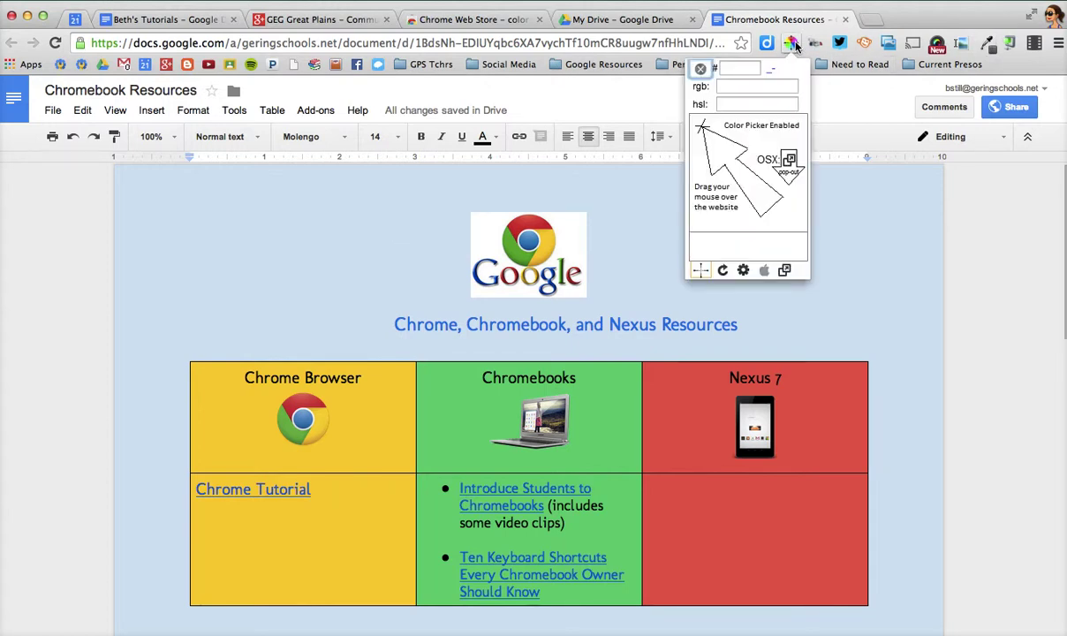
left_click(792, 44)
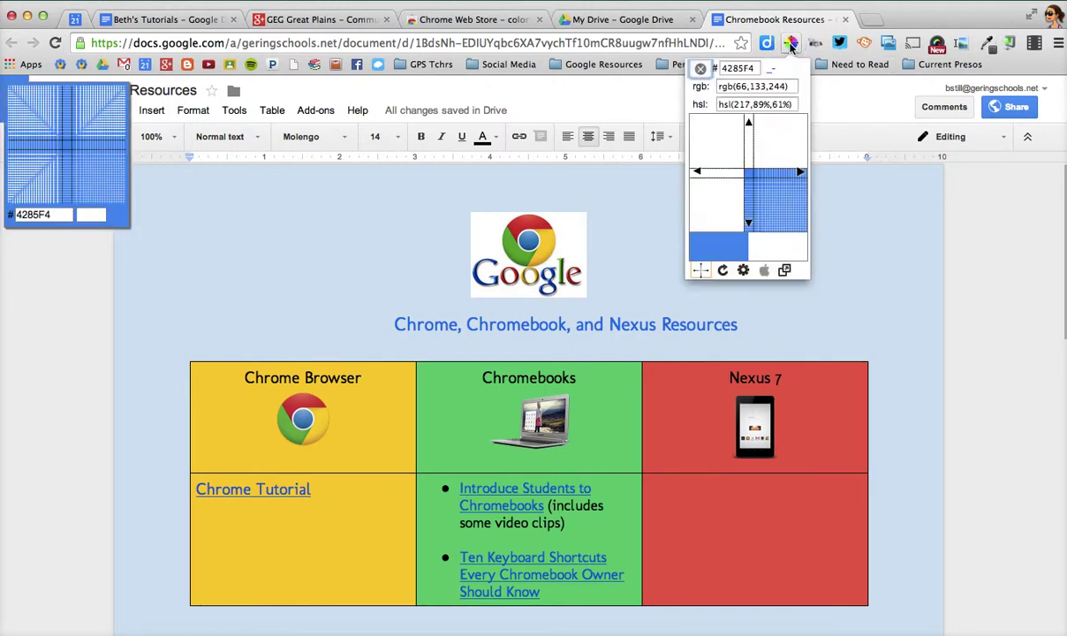
left_click(530, 219)
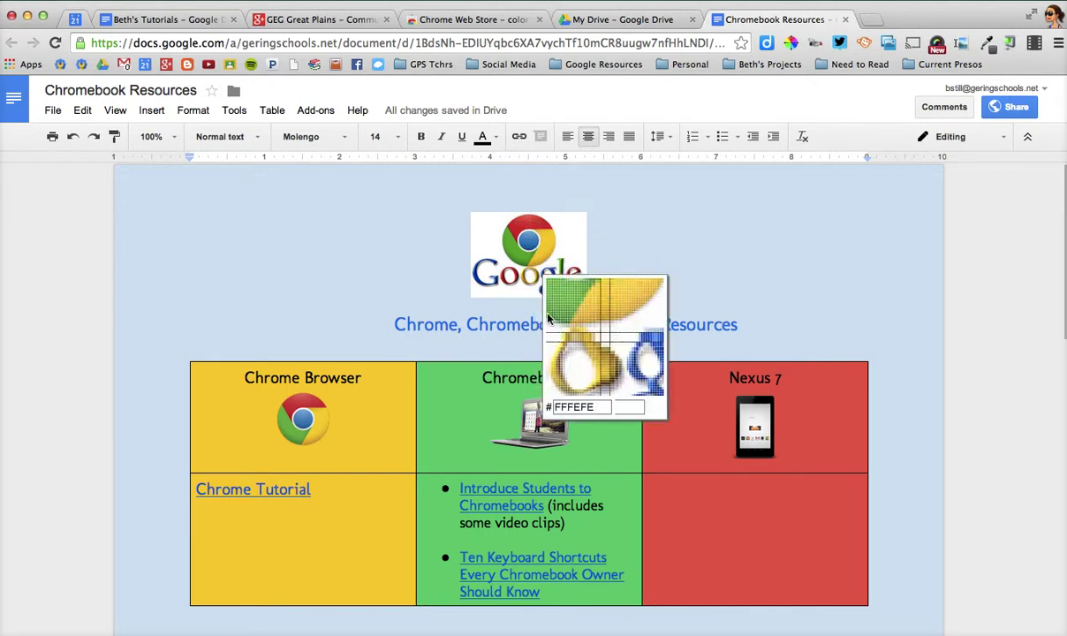
left_click(523, 223)
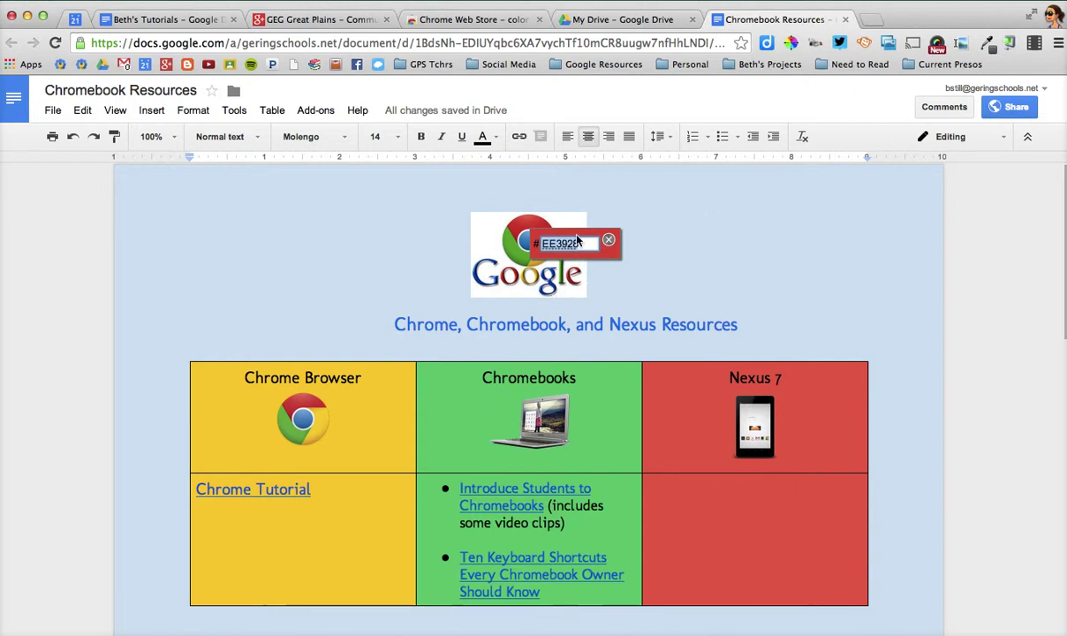
Open Table properties for the lower Chromebooks cell
left_click(609, 240)
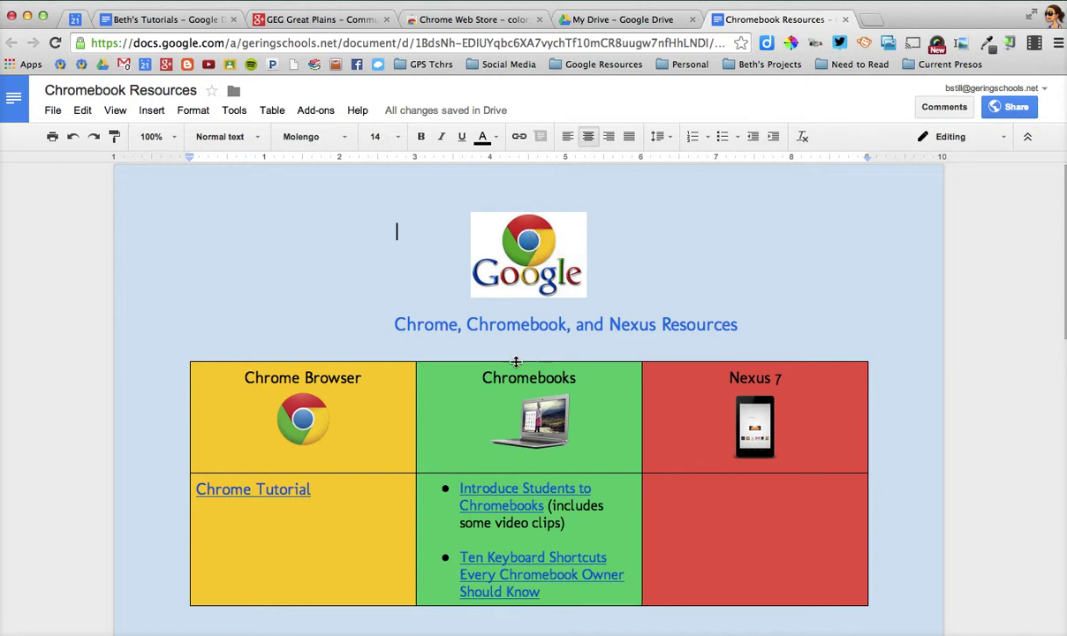
left_click(528, 422)
scroll(528, 423, "down", 1)
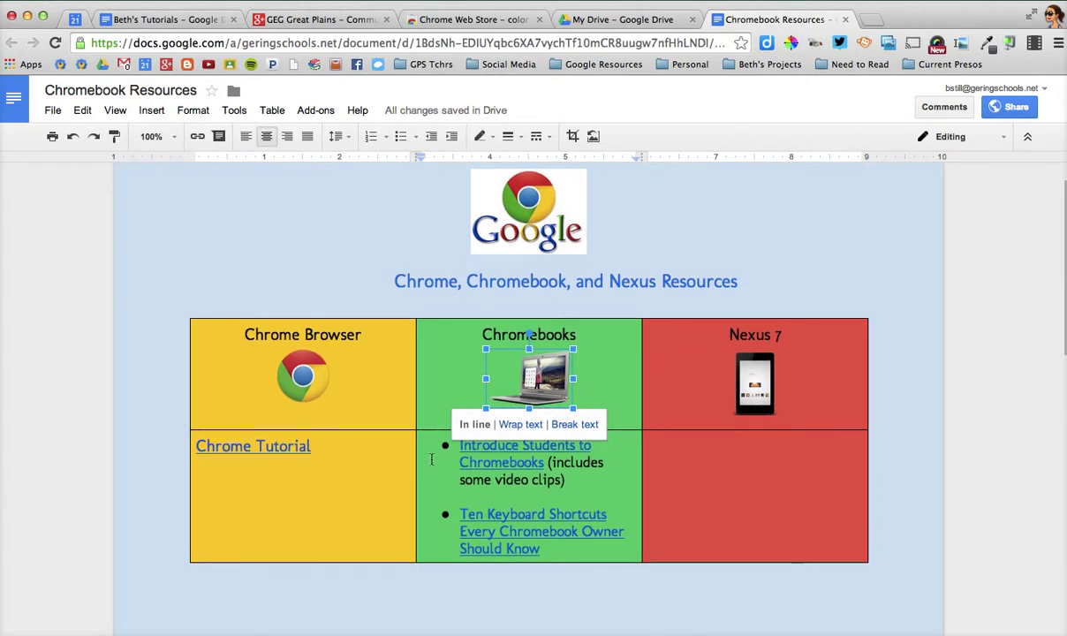
left_click(422, 469)
left_click(435, 477)
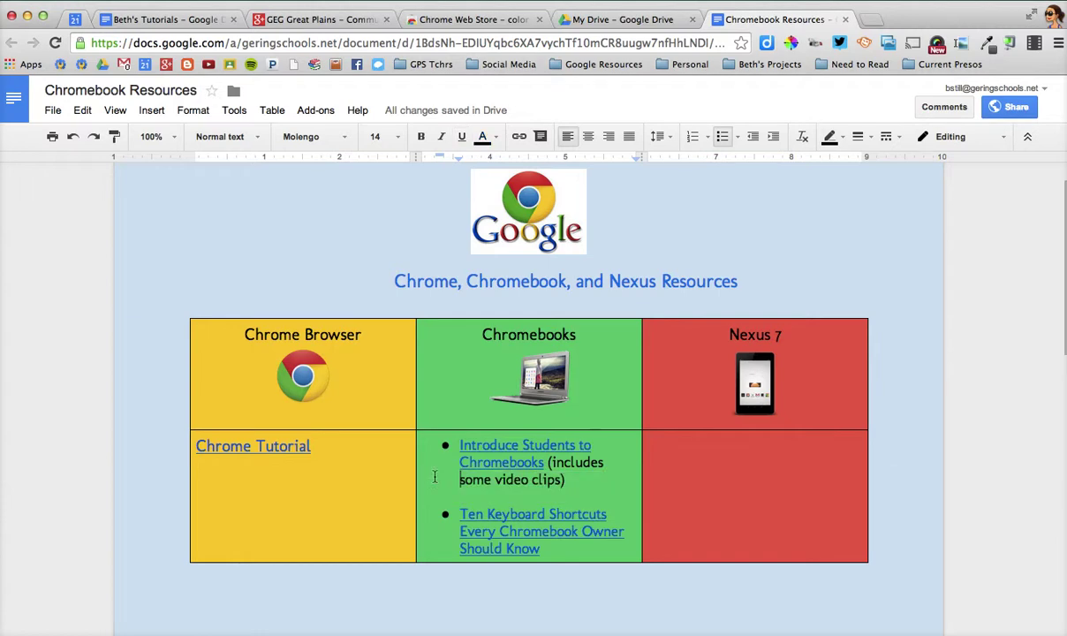
right_click(435, 477)
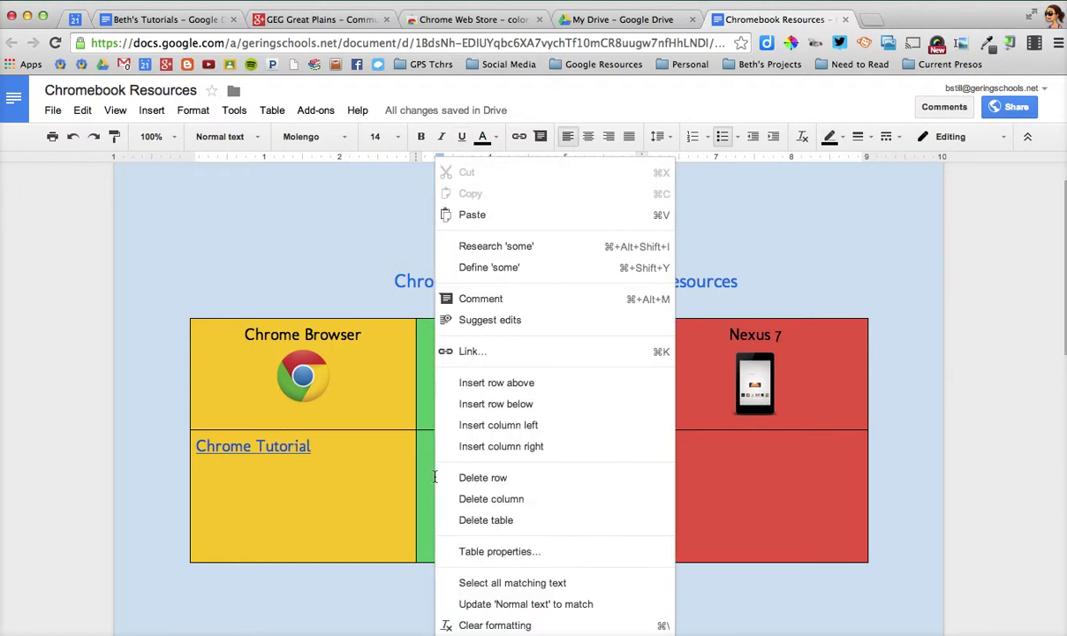
left_click(488, 552)
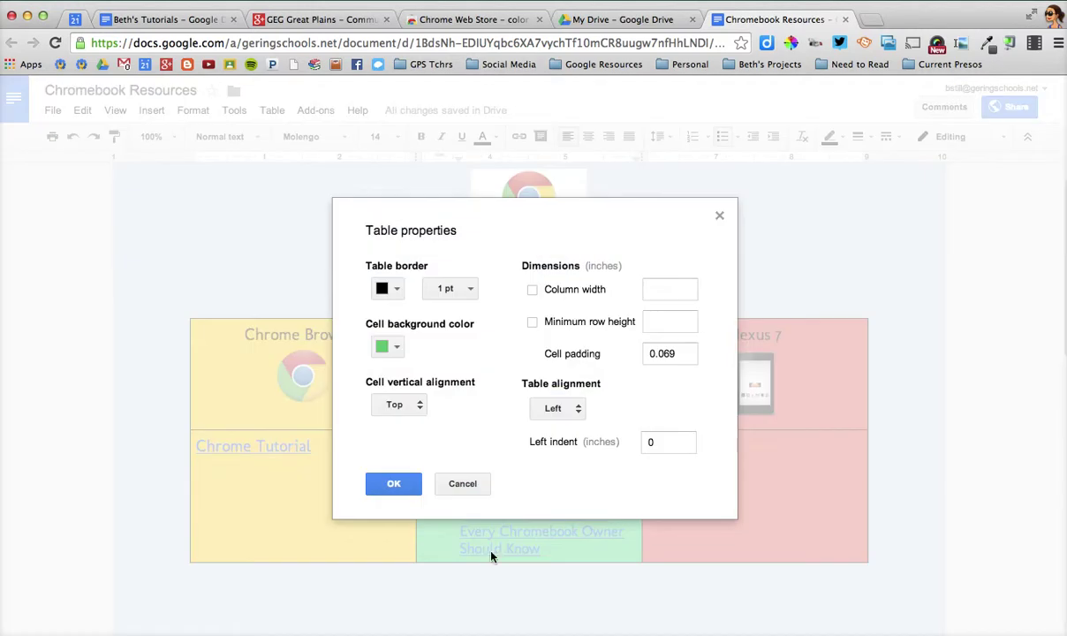
Set the cell background to the custom hex colour EE3928
left_click(394, 349)
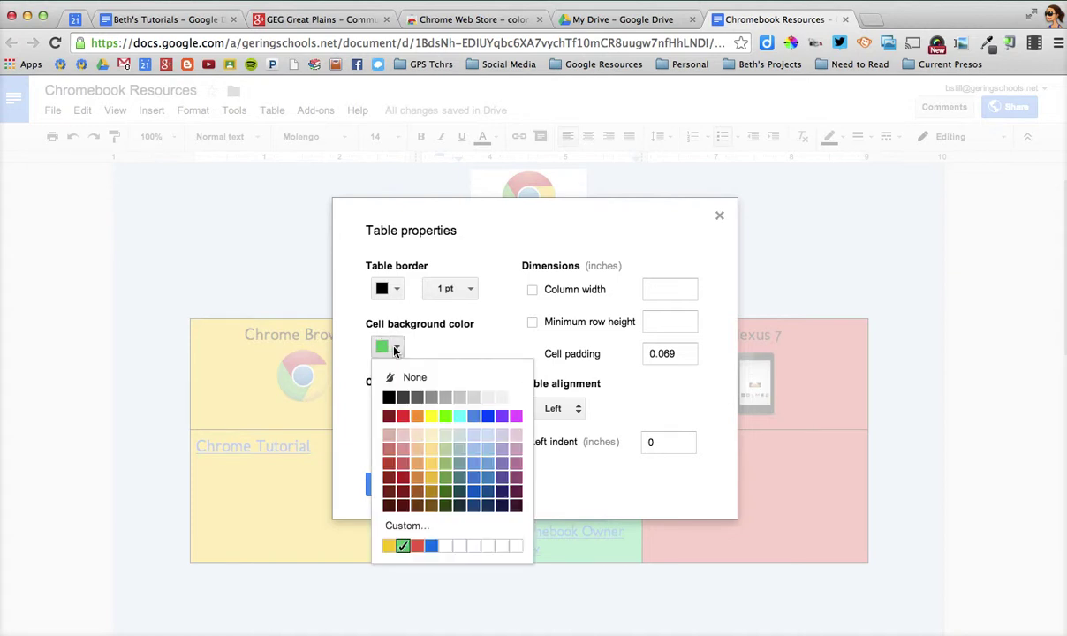
left_click(408, 529)
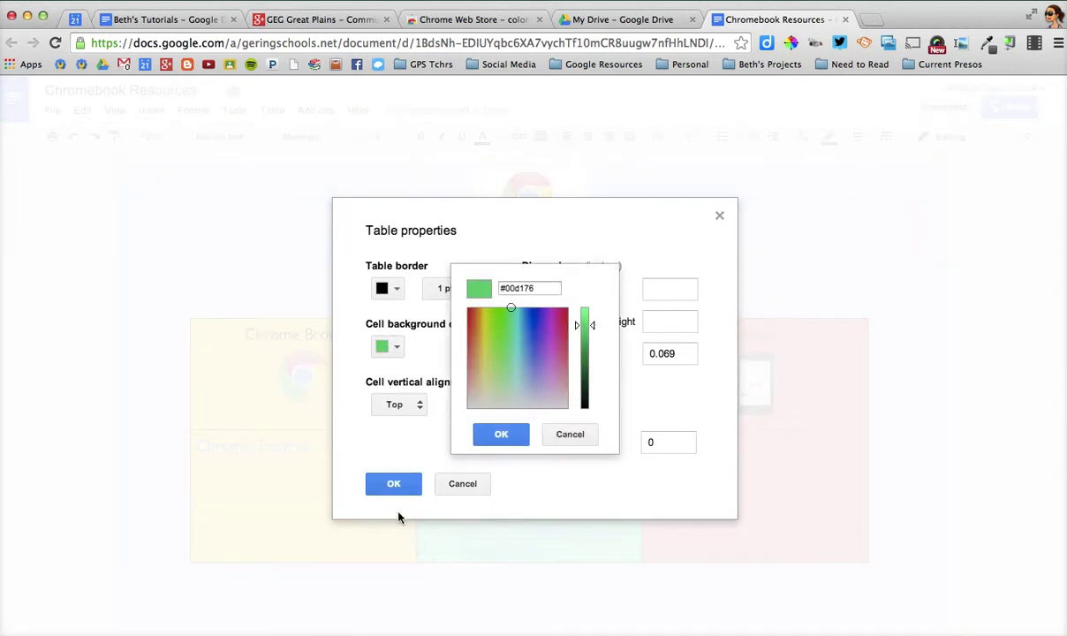
left_click(539, 288)
left_click_drag(539, 288, 500, 288)
type("EE3928")
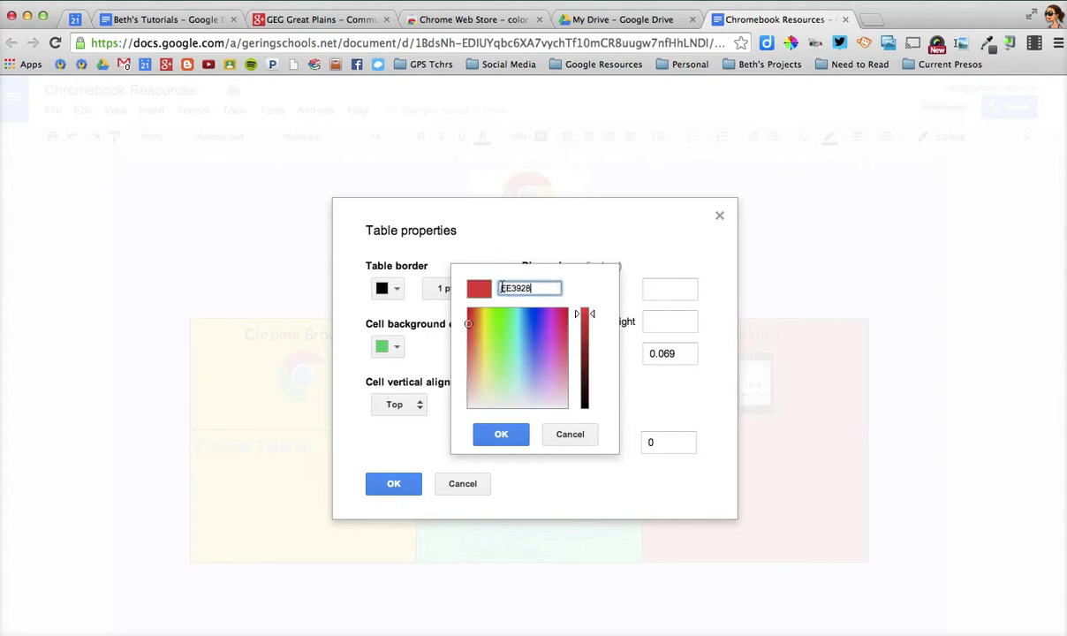
left_click(501, 435)
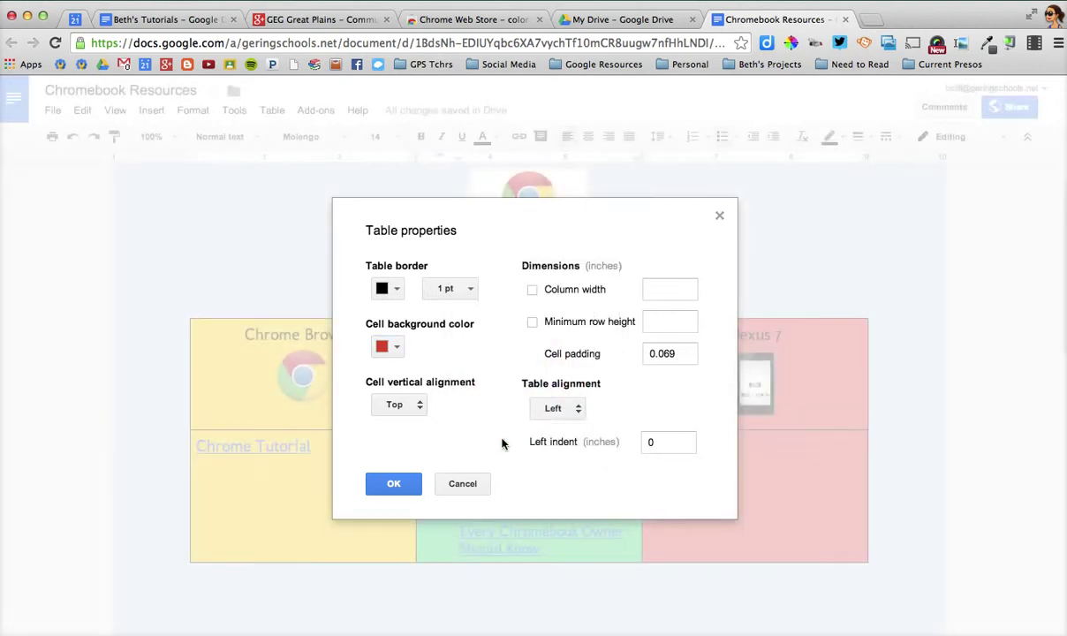
Apply the red EE3928 cell background, then undo it to restore the green
left_click(394, 485)
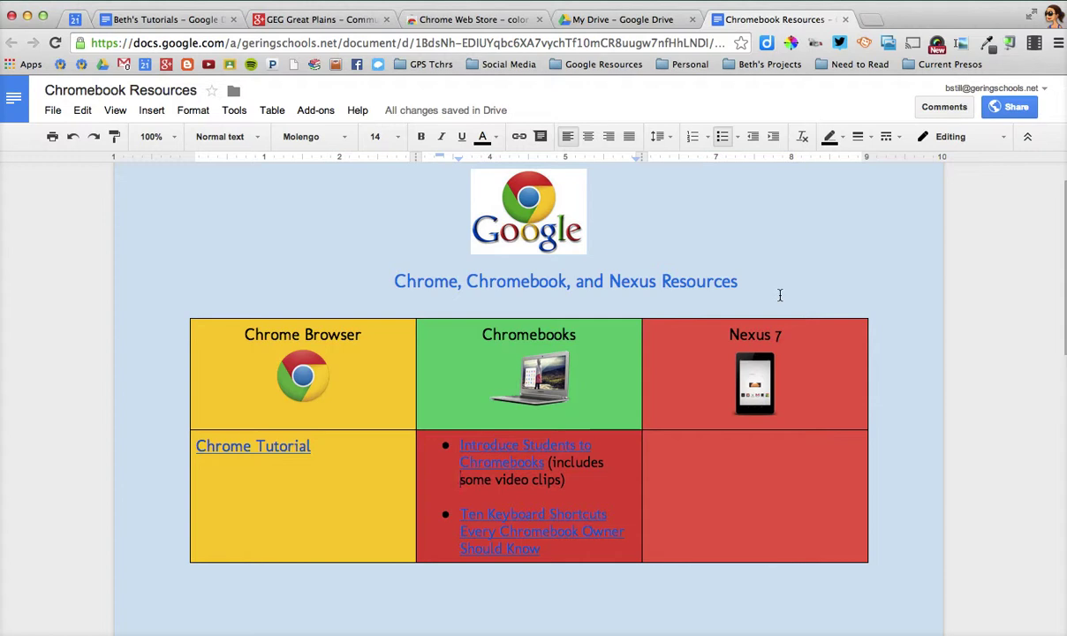
left_click(73, 137)
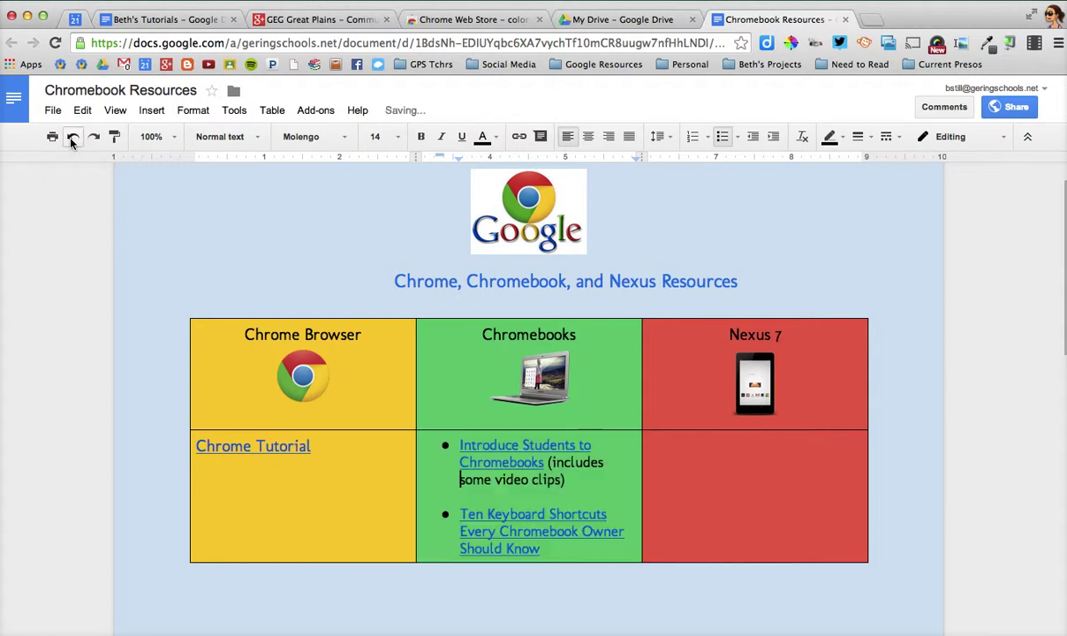